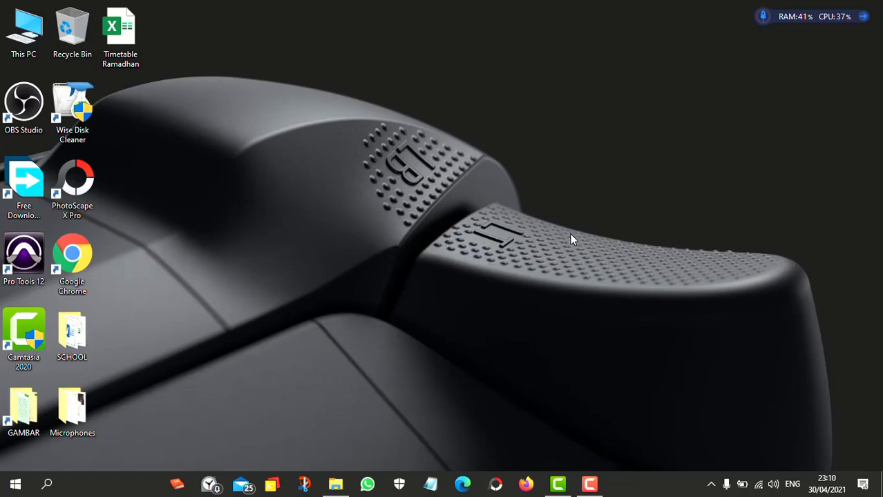
# Check for Windows updates in the Update & Security settings and minimize the Settings window.
pyautogui.click(42, 487)
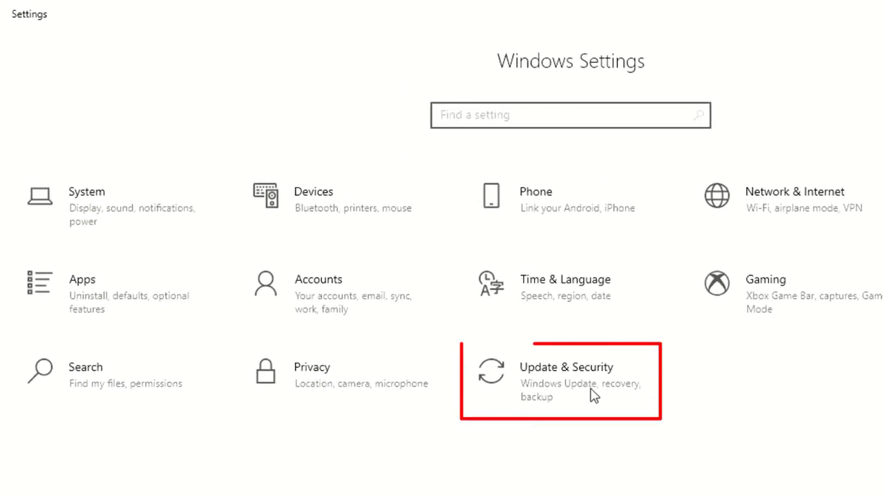
pyautogui.click(590, 393)
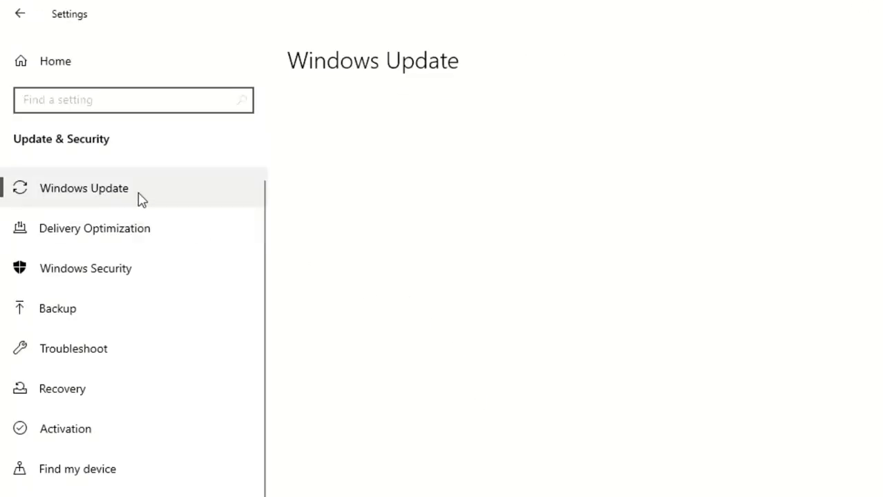
pyautogui.click(86, 202)
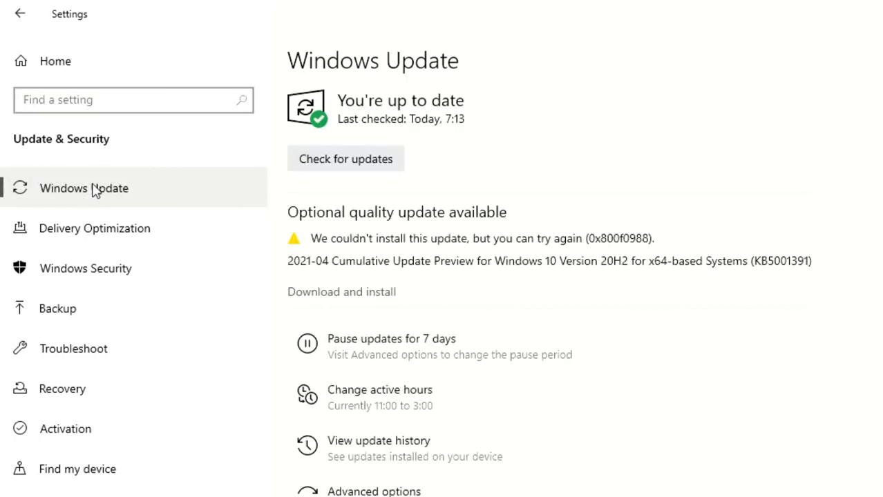
pyautogui.click(349, 169)
pyautogui.click(349, 166)
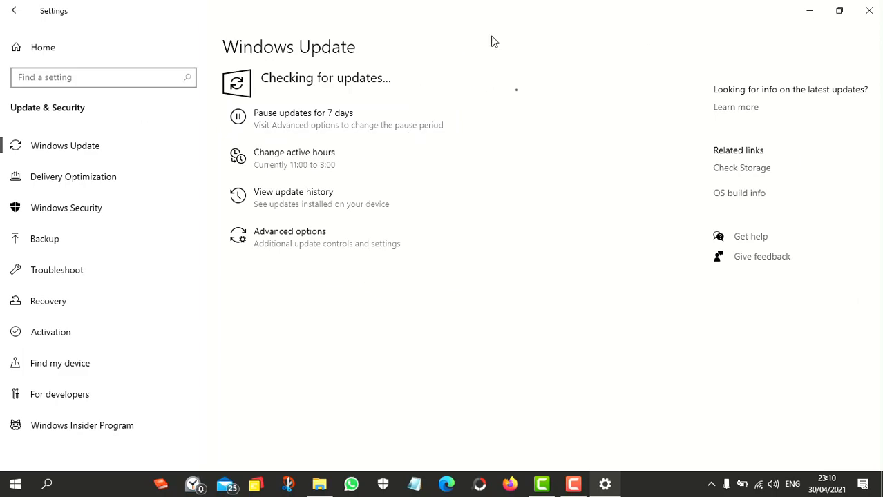
pyautogui.click(809, 10)
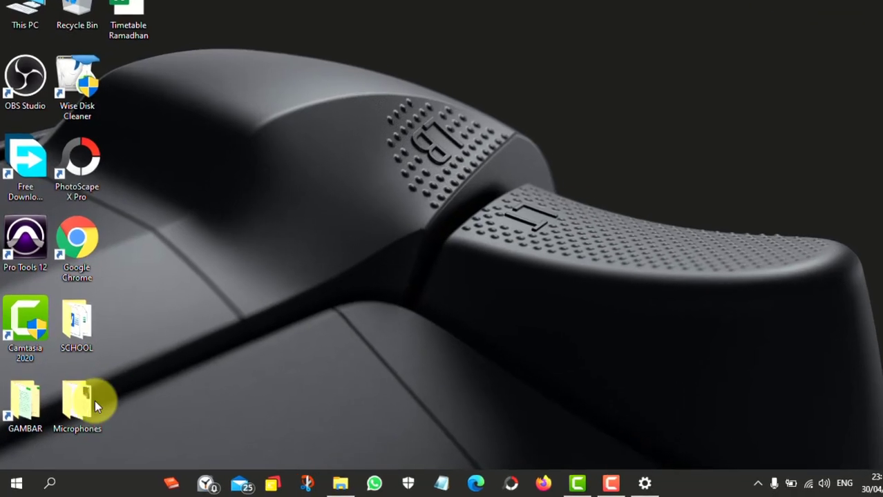
# Search Windows for "dev" and open Device Manager.
pyautogui.click(47, 485)
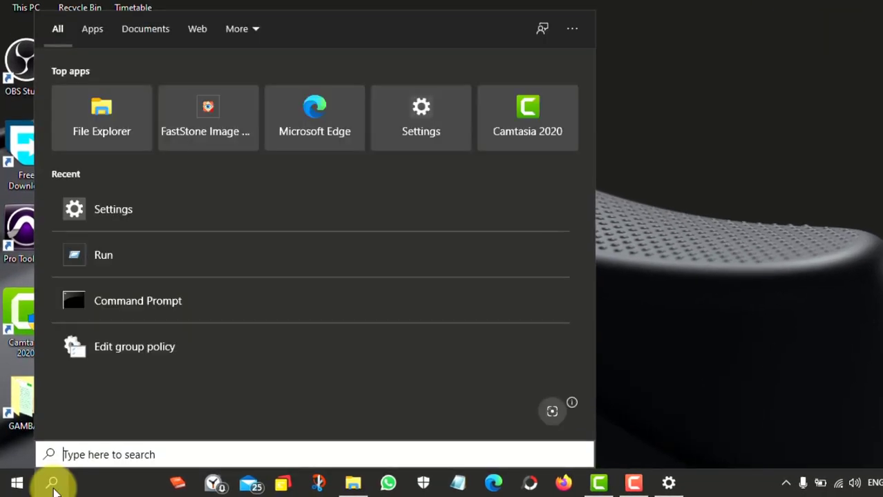
pyautogui.write('dev')
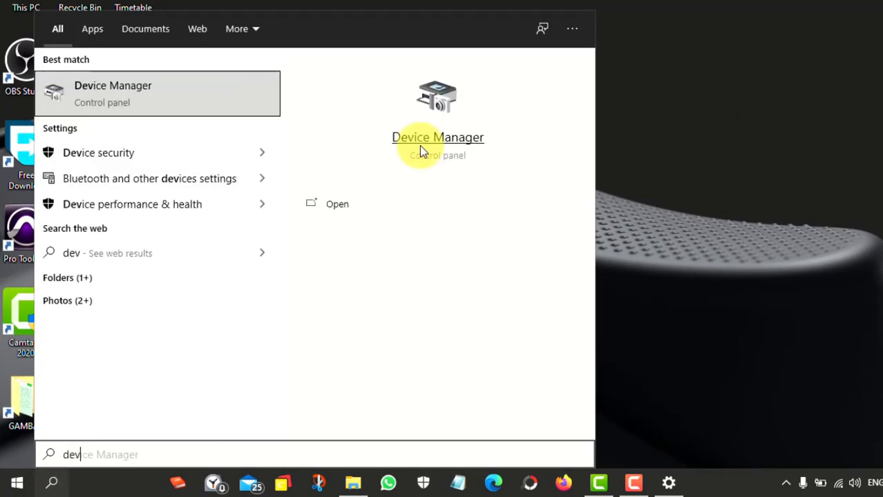
pyautogui.click(422, 141)
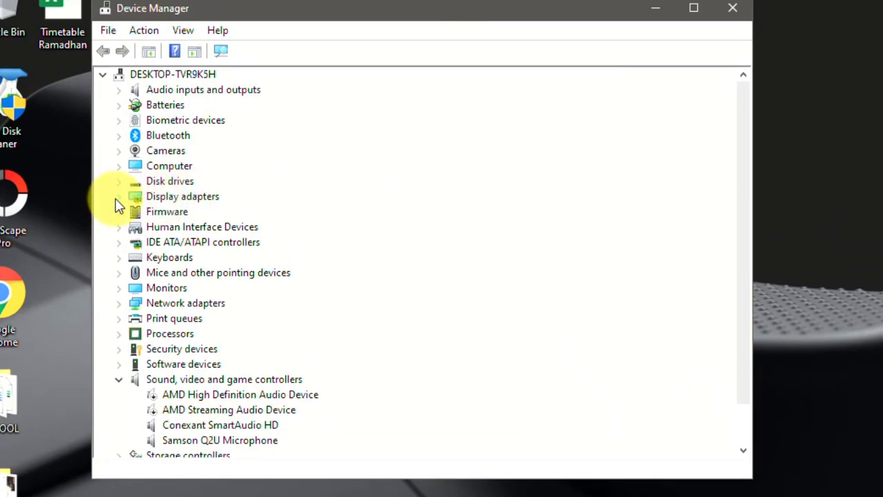
# Update the AMD Radeon(TM) R5 Graphics driver under Display adapters, using the automatic driver search.
pyautogui.click(190, 212)
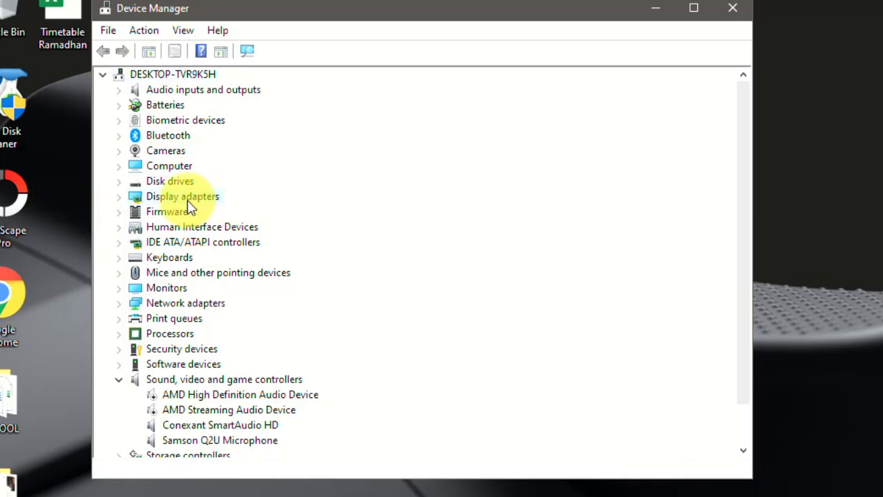
pyautogui.rightClick(188, 197)
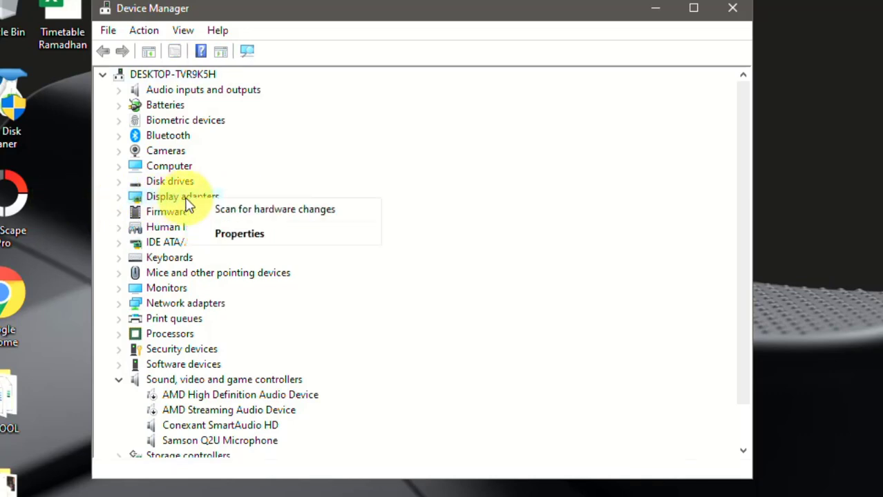
pyautogui.doubleClick(185, 197)
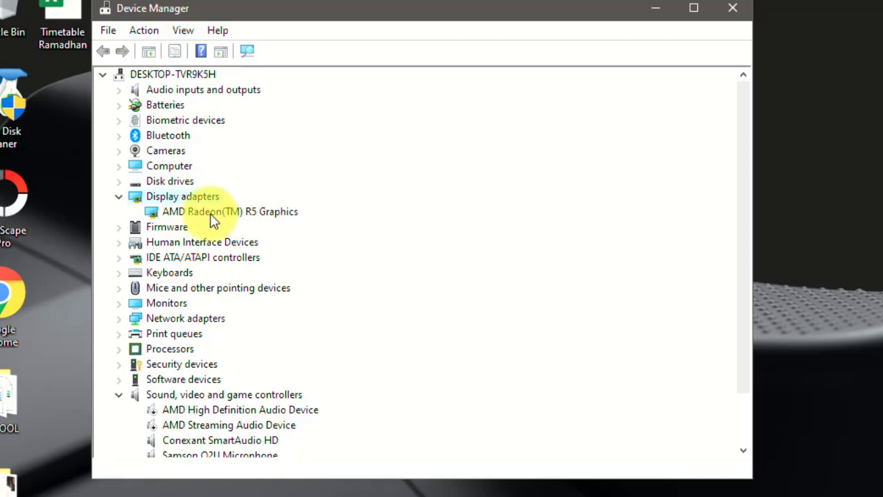
pyautogui.click(257, 214)
pyautogui.rightClick(257, 216)
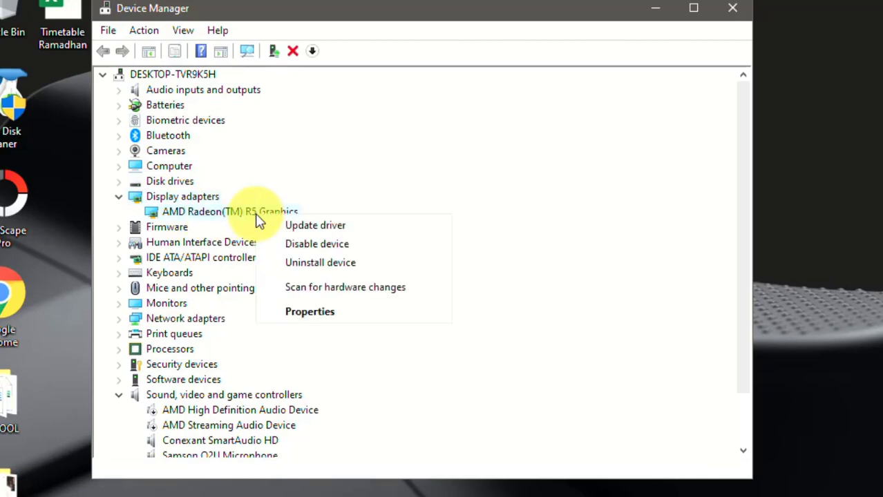
pyautogui.click(339, 225)
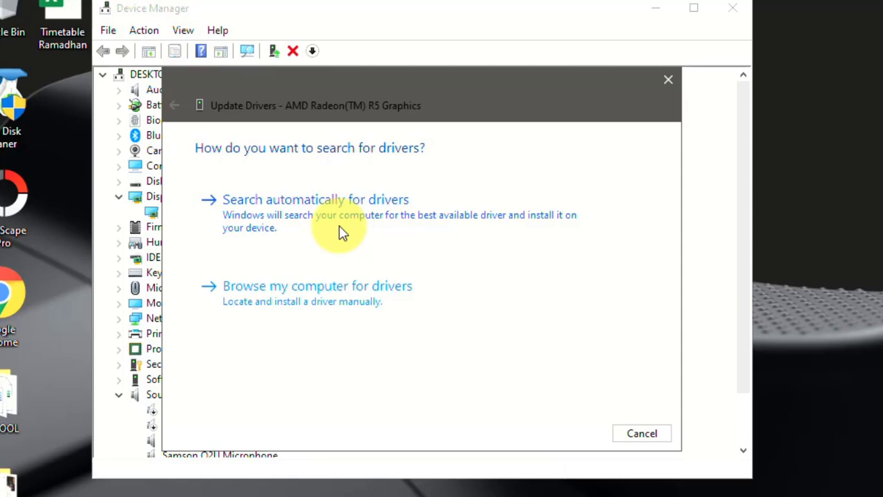
pyautogui.click(418, 217)
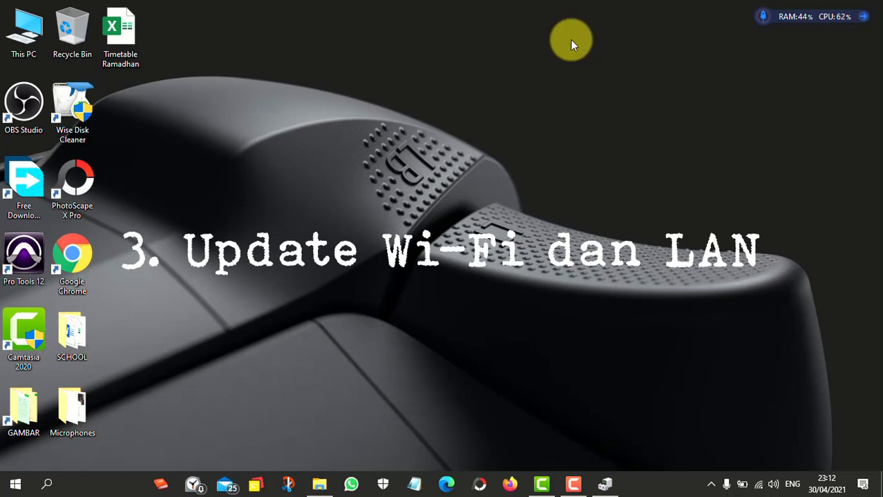
# Bring Device Manager back up, collapse Display adapters and expand Network adapters.
pyautogui.click(606, 484)
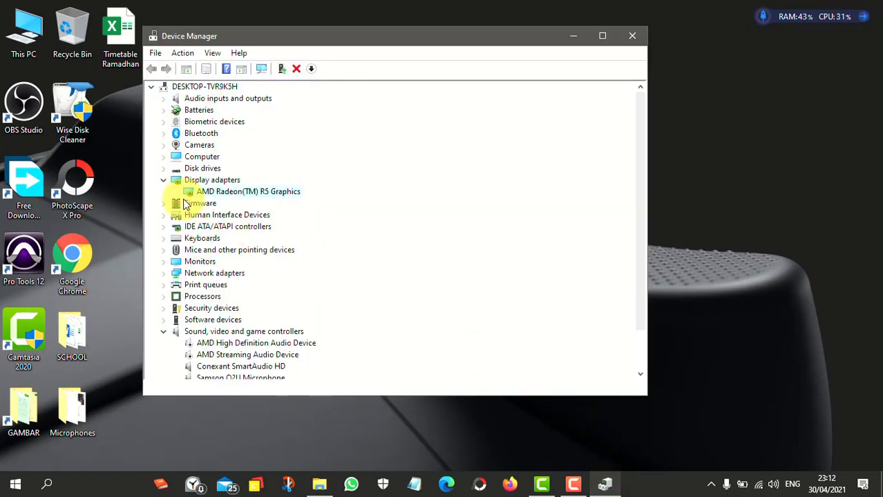
pyautogui.click(163, 181)
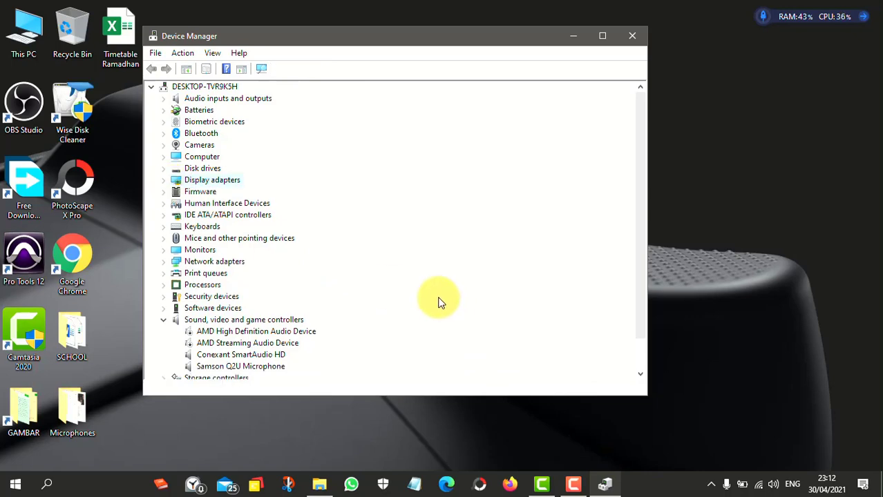
pyautogui.scroll(-1, 439, 300)
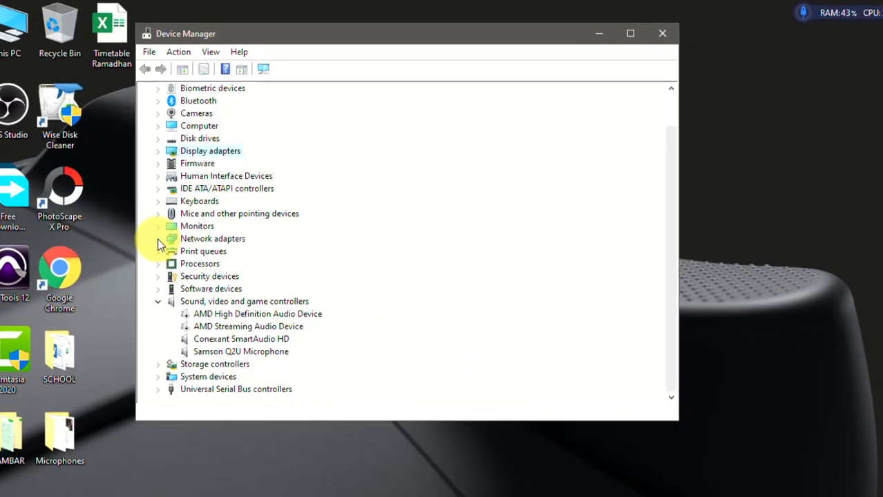
pyautogui.click(158, 239)
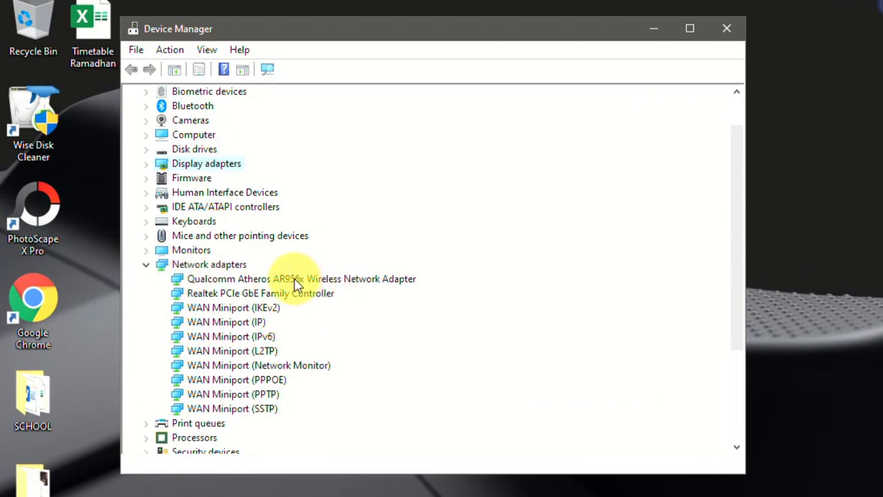
# View the driver update options for the Qualcomm Atheros AR956x Wireless Network Adapter and cancel the update.
pyautogui.click(329, 280)
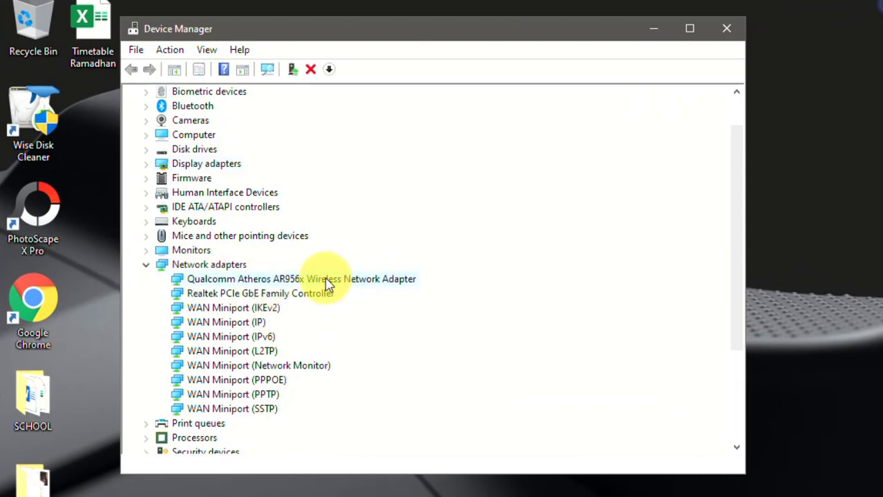
pyautogui.rightClick(329, 284)
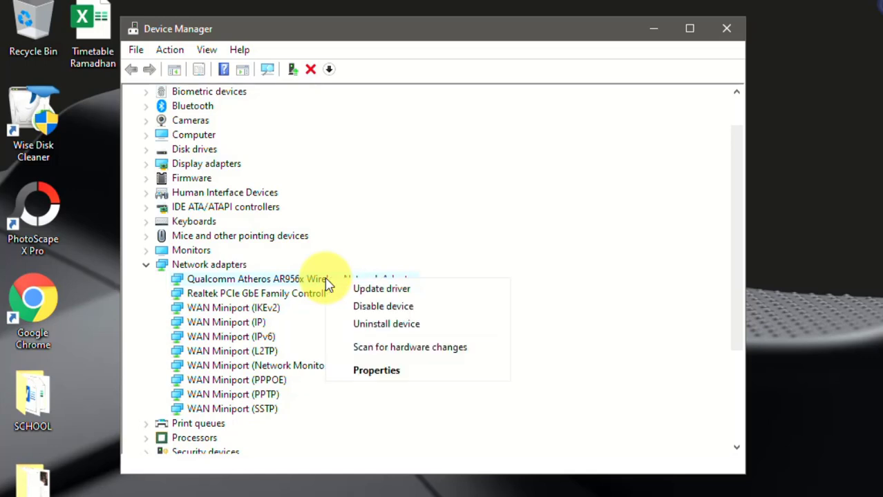
pyautogui.click(374, 289)
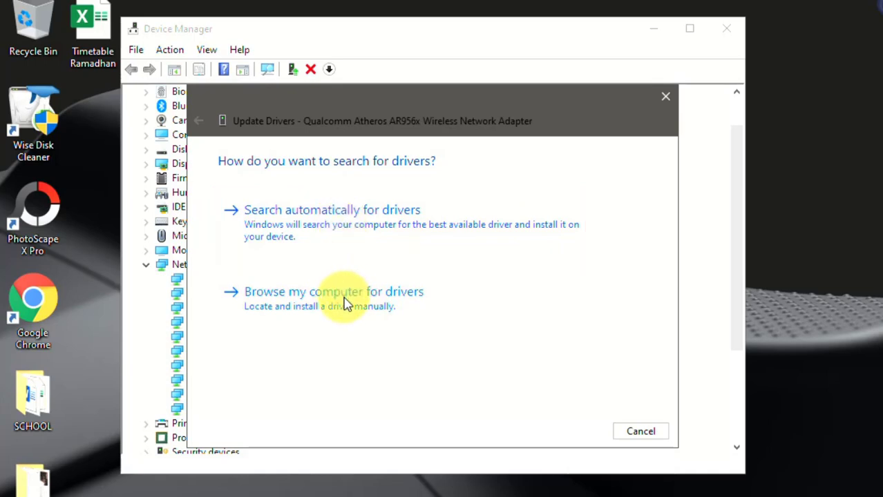
pyautogui.click(651, 432)
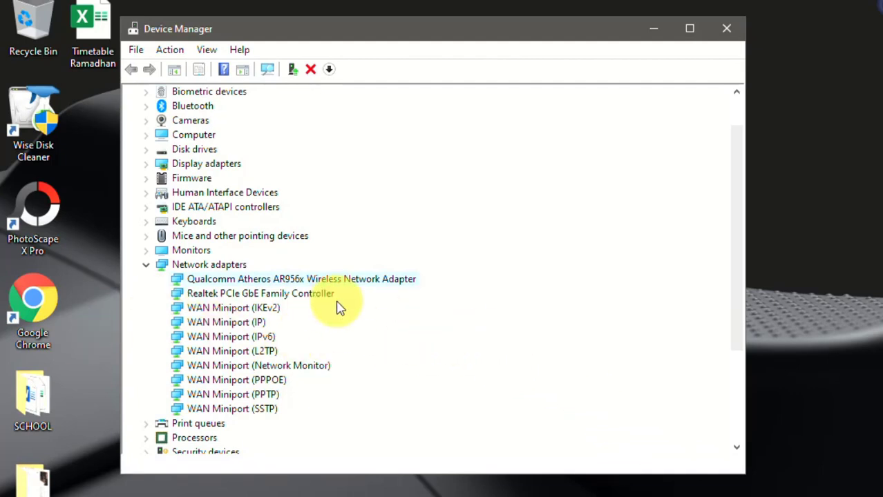
# Look through the remaining devices under Network adapters, including the WAN Miniport entries, and close Device Manager.
pyautogui.click(227, 310)
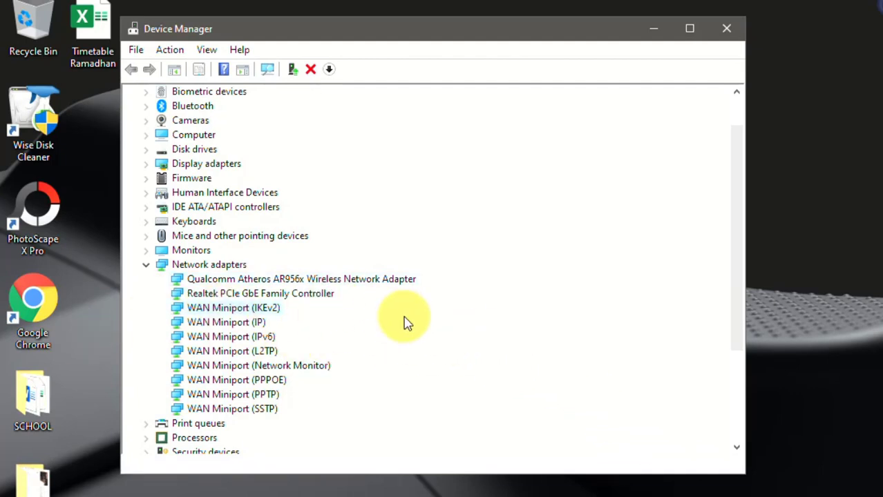
pyautogui.scroll(-2, 405, 322)
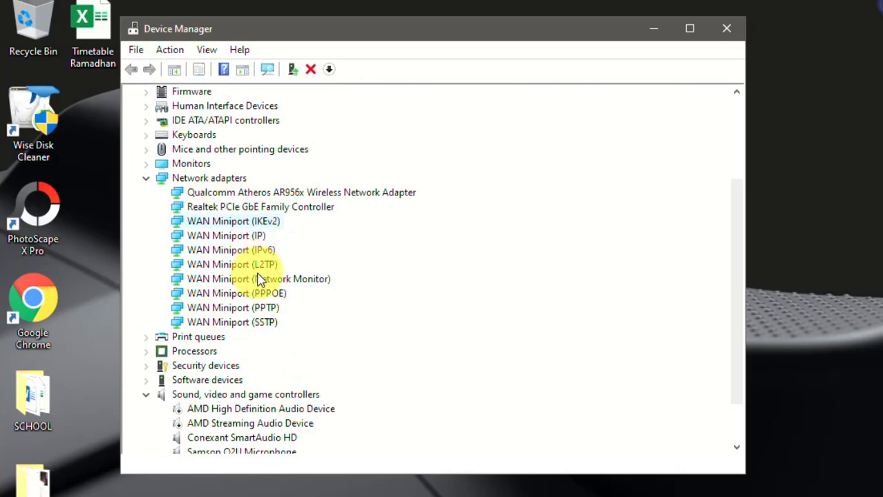
pyautogui.scroll(-1, 259, 279)
pyautogui.scroll(-1, 259, 279)
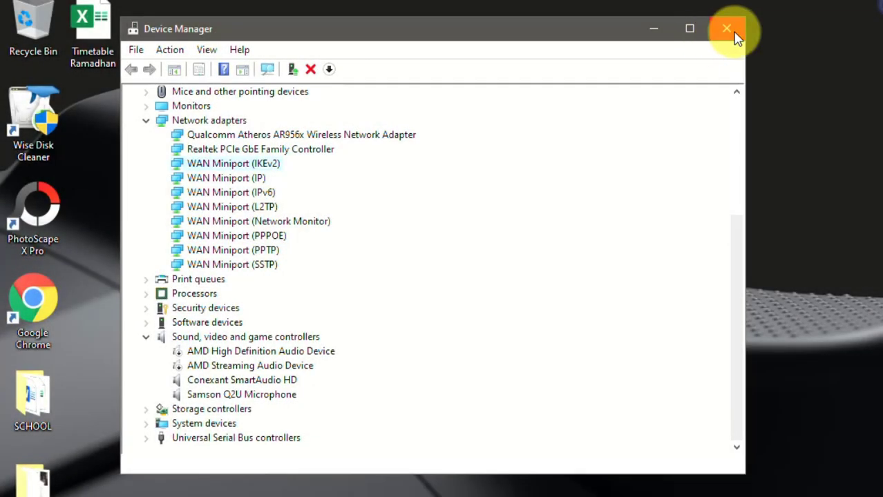
pyautogui.click(726, 28)
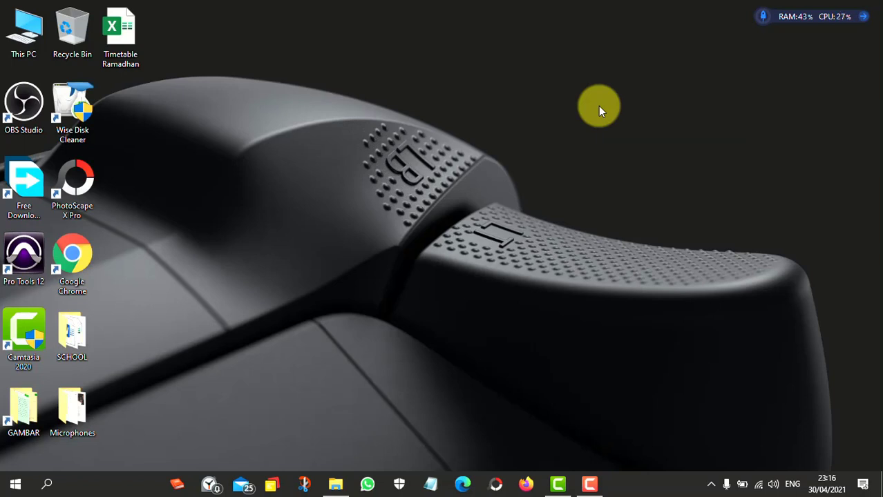
# Search for "windows", open Windows Memory Diagnostic to view its memory check options, and close it without running a check.
pyautogui.click(47, 486)
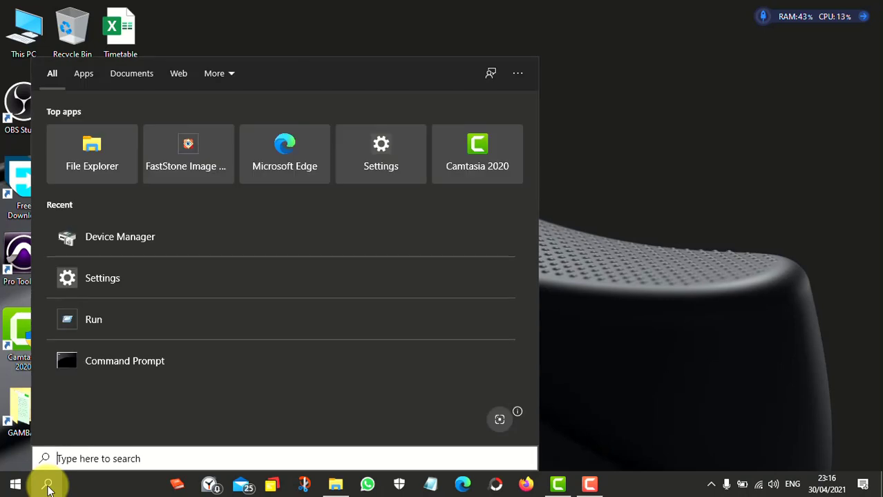
pyautogui.write('windows')
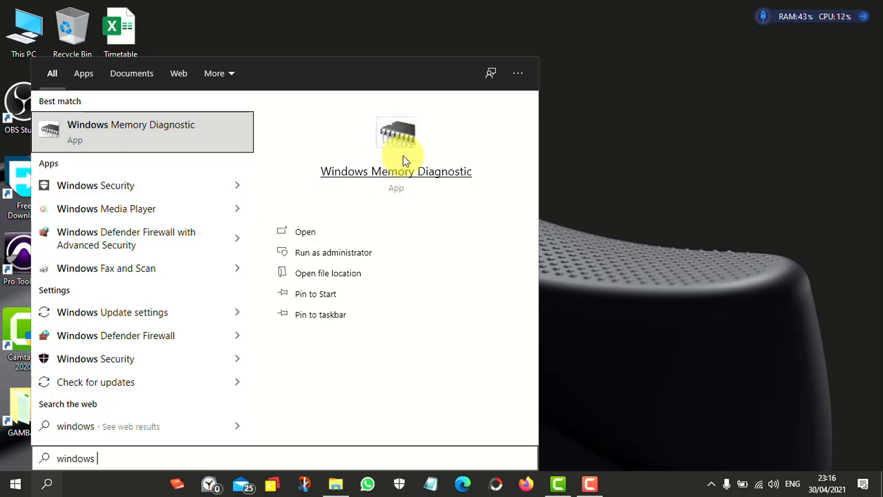
pyautogui.click(397, 173)
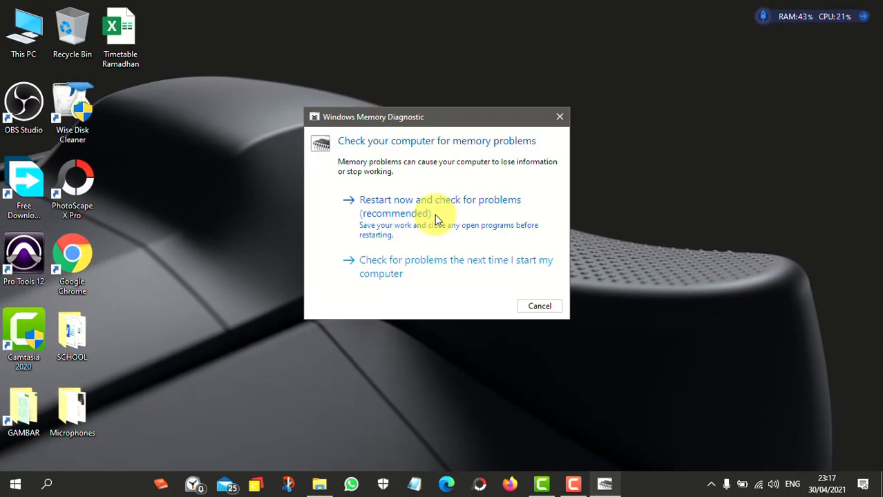
pyautogui.click(565, 122)
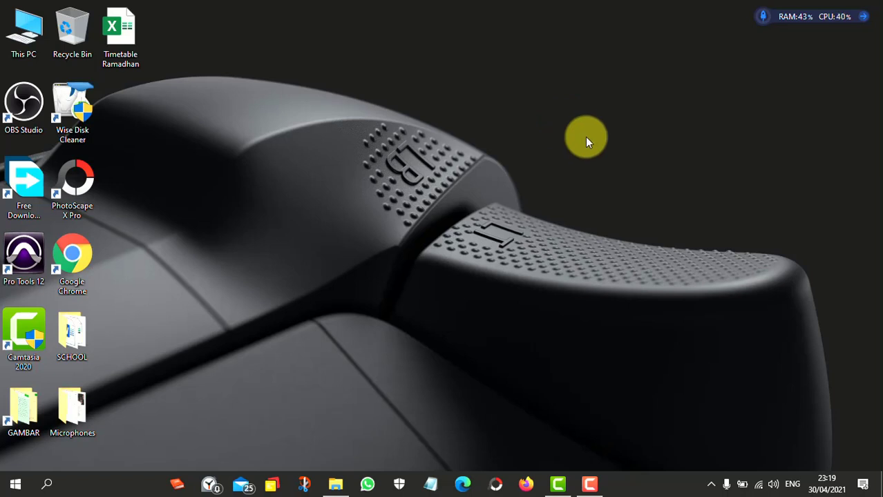
# Start Reset this PC from the Recovery page of the Update & Security settings.
pyautogui.press('super+i')
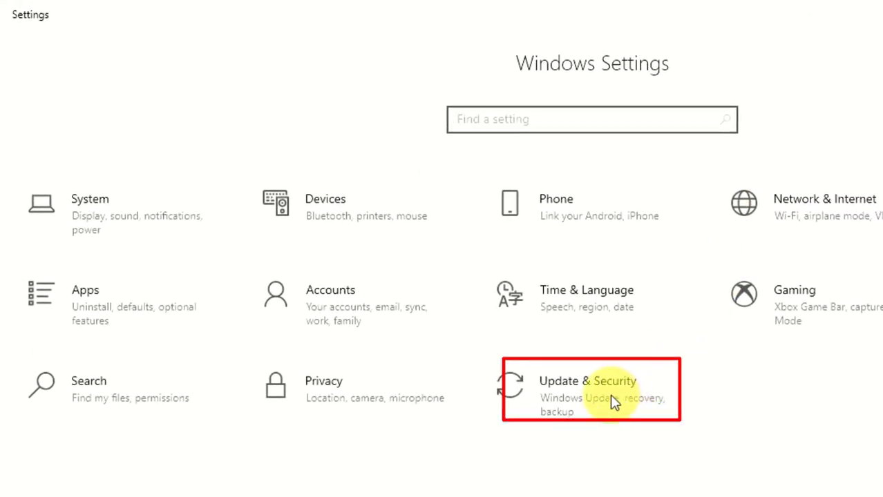
pyautogui.click(610, 397)
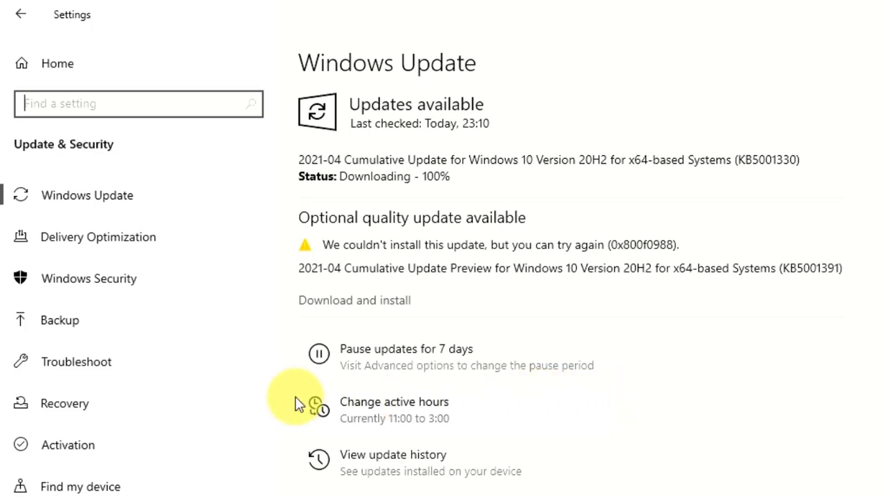
pyautogui.click(127, 408)
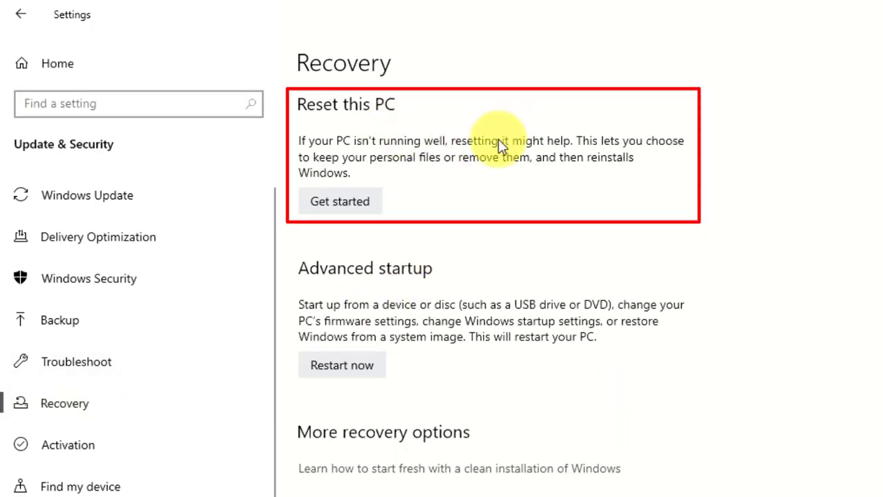
pyautogui.click(341, 202)
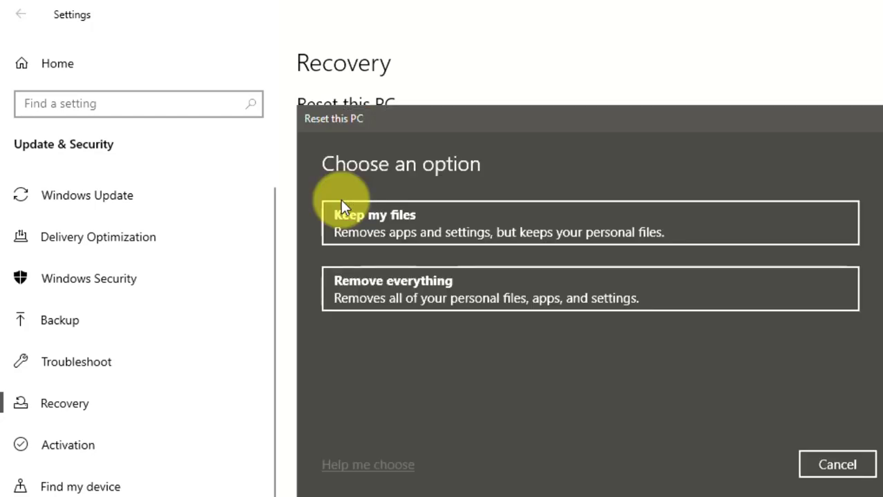